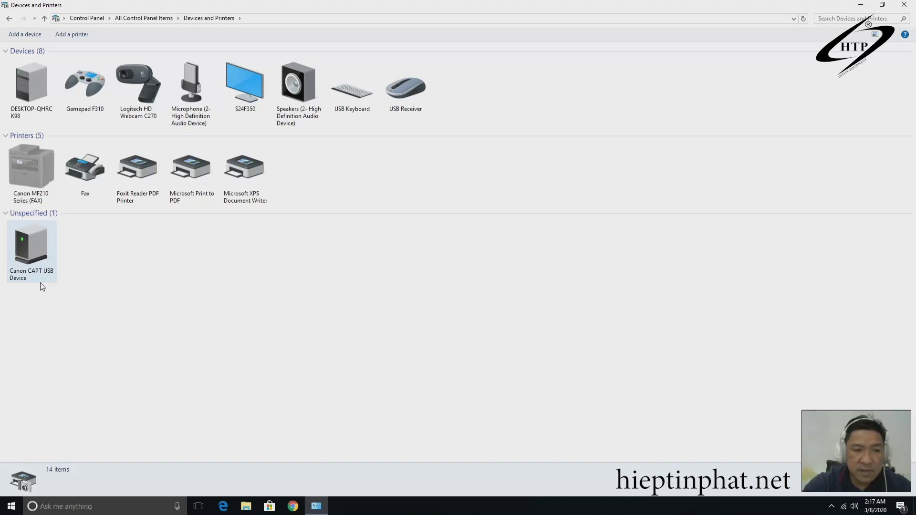
right_click(333, 321)
left_click(380, 360)
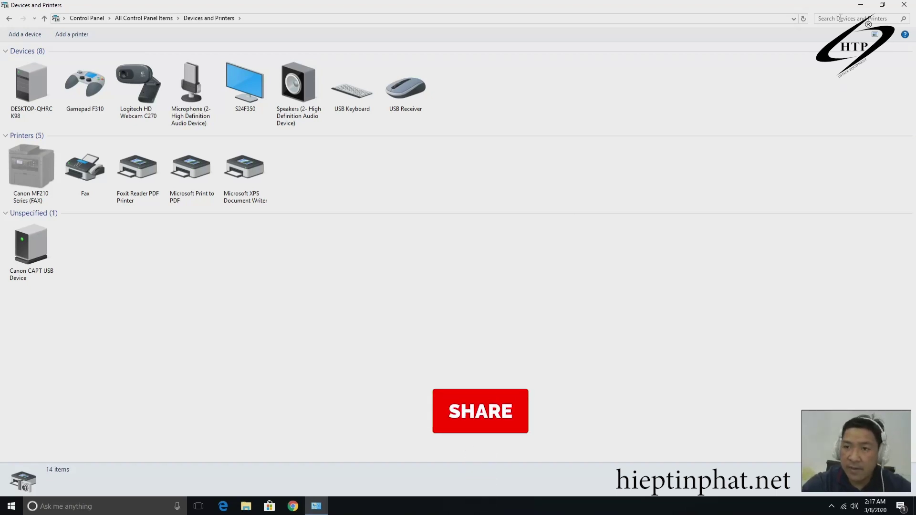
Minimize the Devices and Printers window and open Google's home page in the Cốc Cốc browser.
left_click(858, 4)
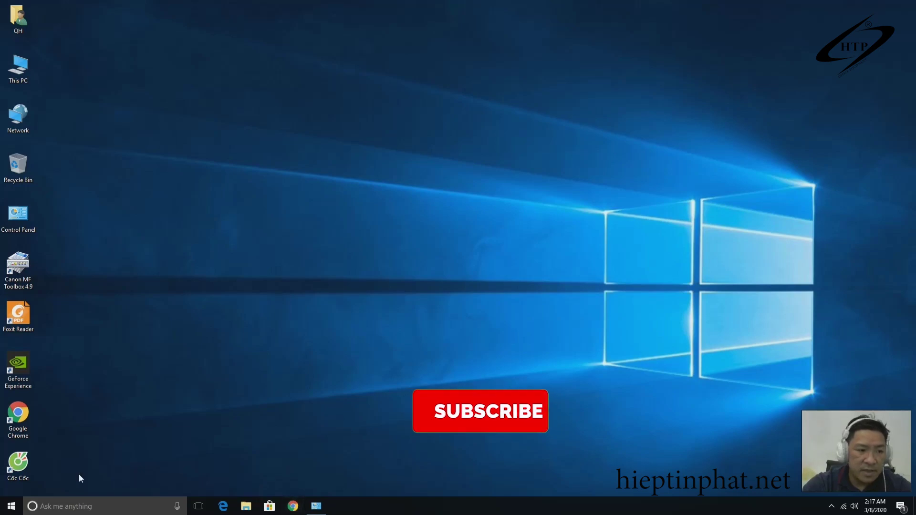
double_click(19, 466)
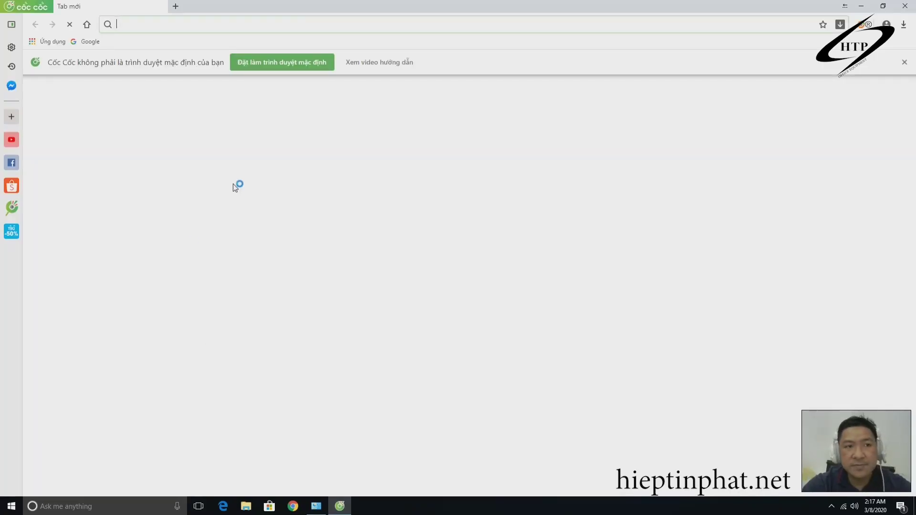
type("g")
left_click(153, 63)
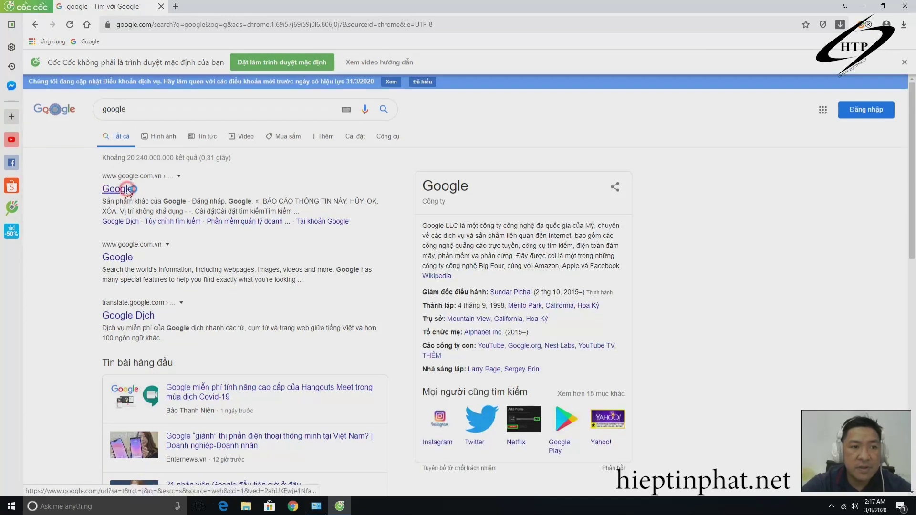
left_click(98, 189)
Search Google for "driver canon 2900 win 10 64bit".
type("d")
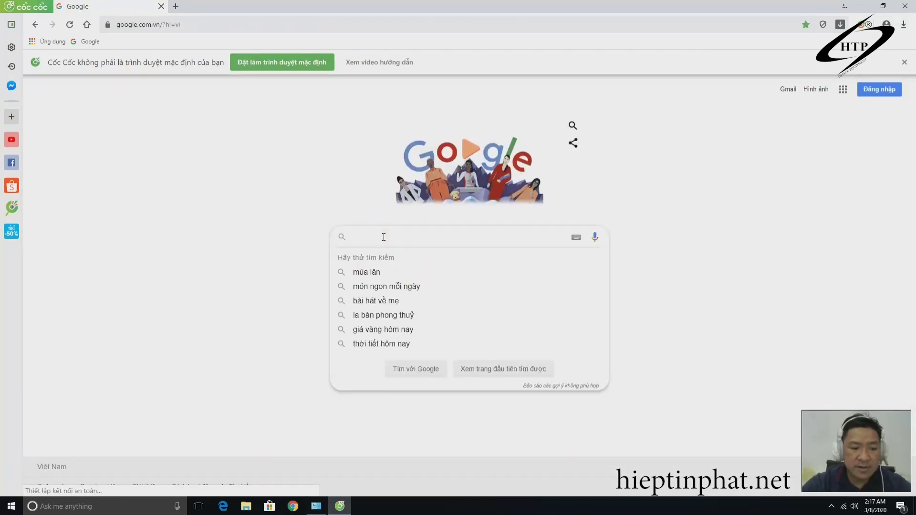
type("river can")
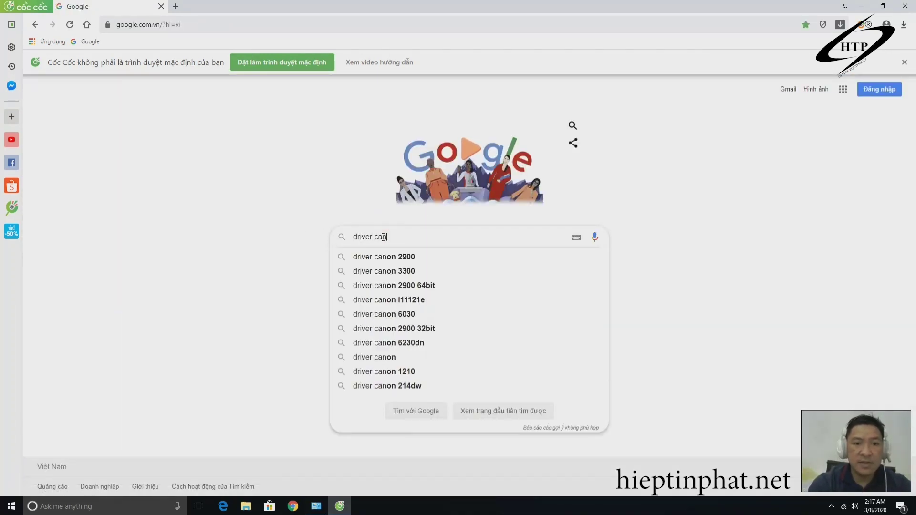
type("on 2900 ")
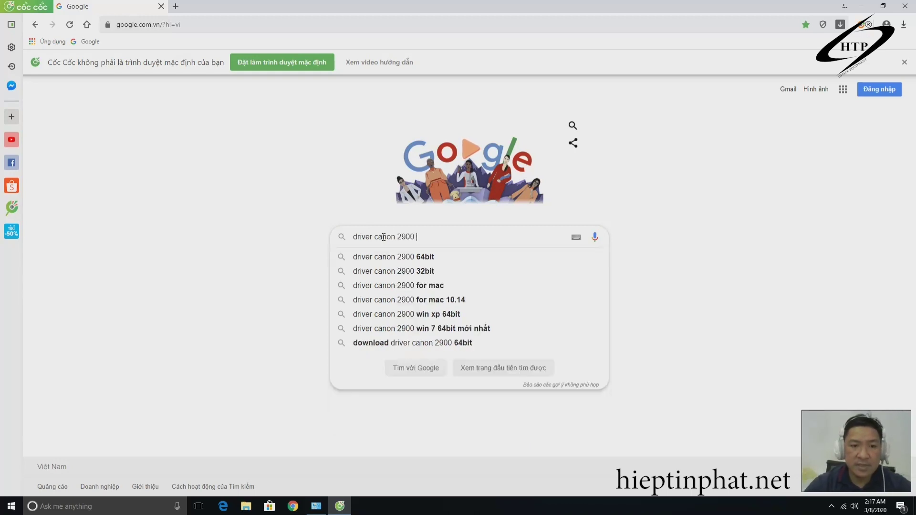
type("win ")
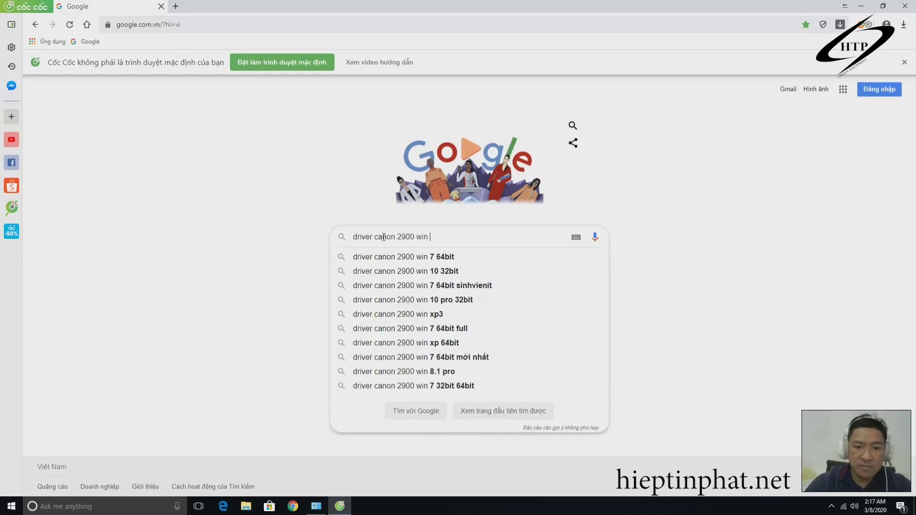
type("10")
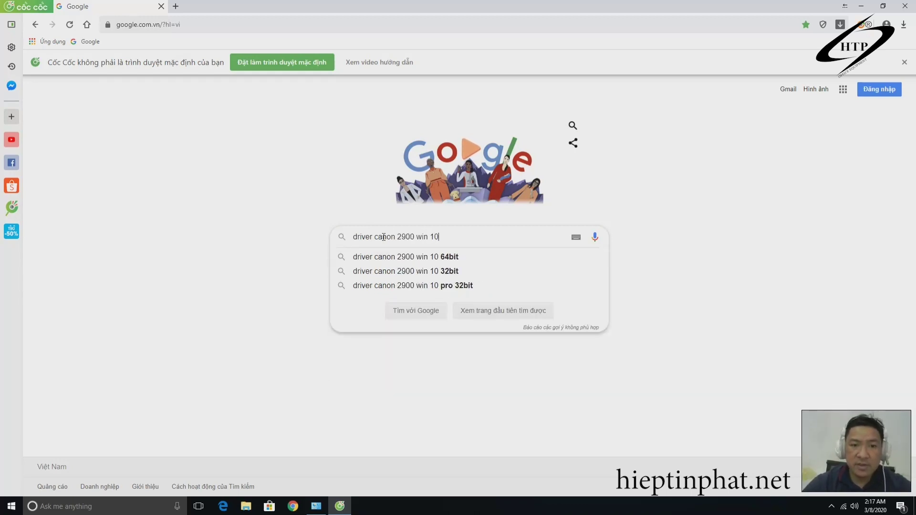
left_click(428, 257)
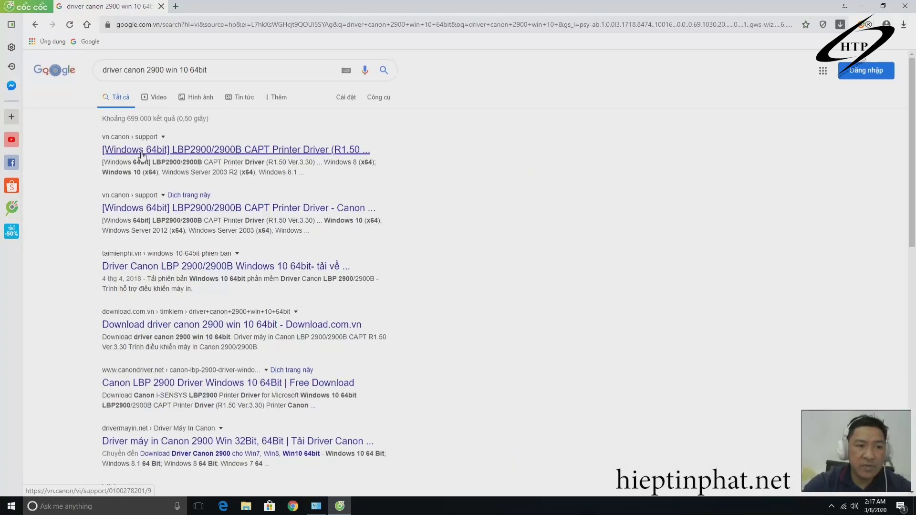
Download the [Windows 64bit] LBP2900/2900B CAPT Printer Driver (R1.50 Ver.3.30) from Canon's support site and show the downloaded file in its folder.
left_click(212, 155)
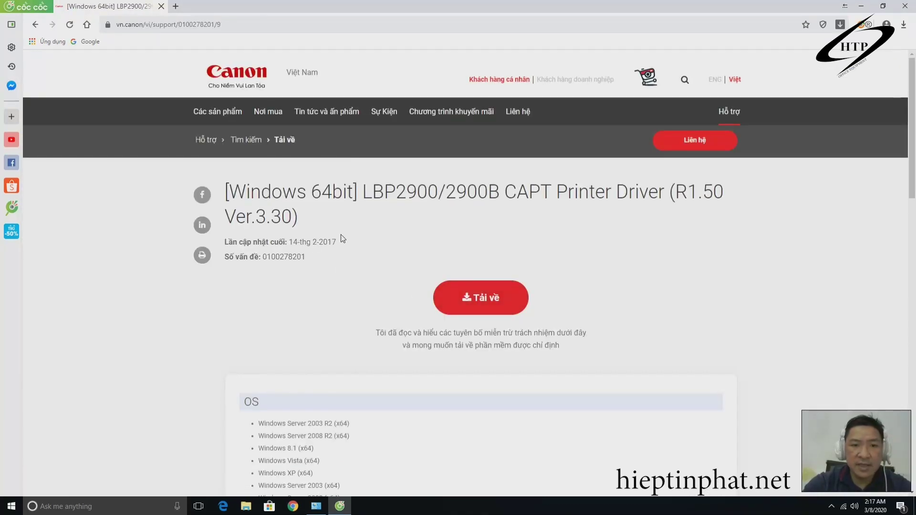
left_click(477, 298)
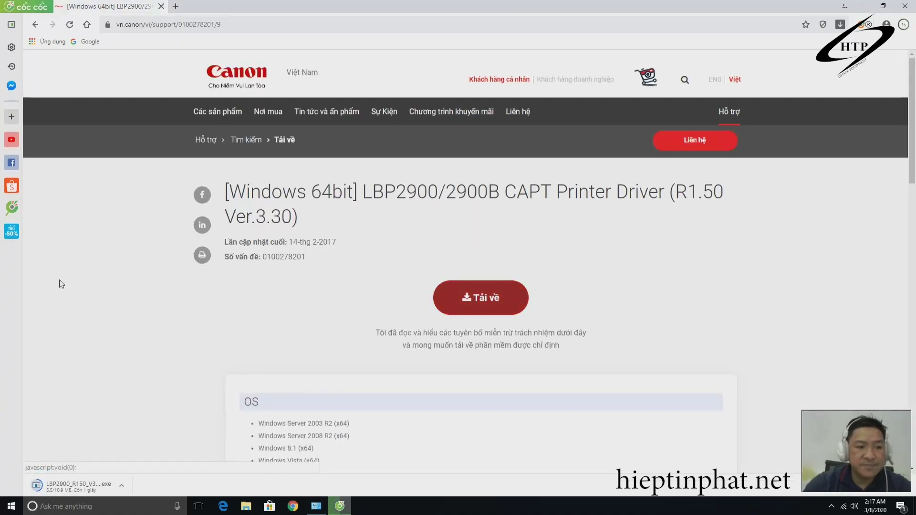
left_click(89, 485)
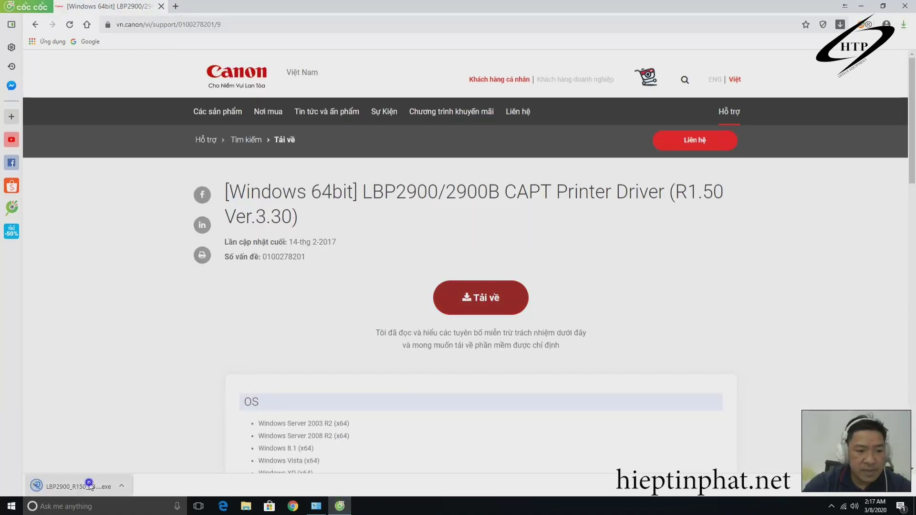
left_click(148, 447)
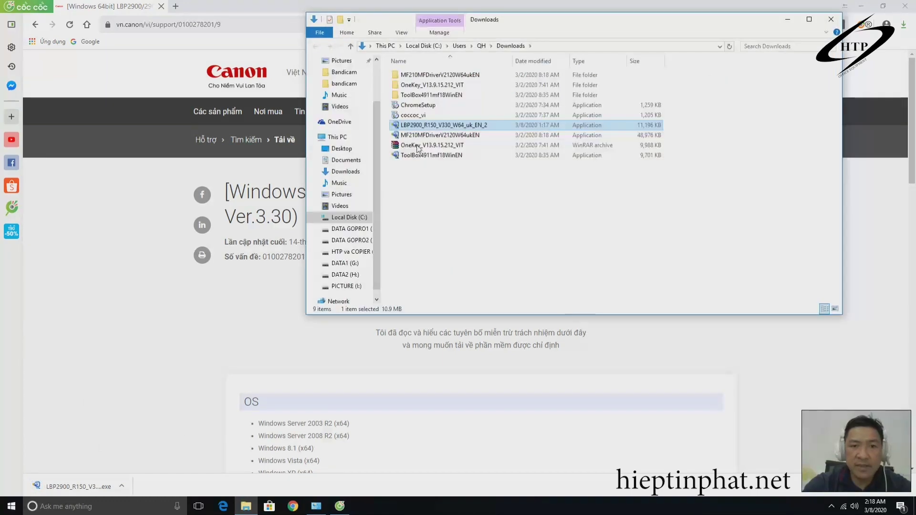
Extract the downloaded LBP2900_R150_V330_W64_uk_EN_2 installer with WinRAR into a folder of the same name in Downloads.
right_click(455, 126)
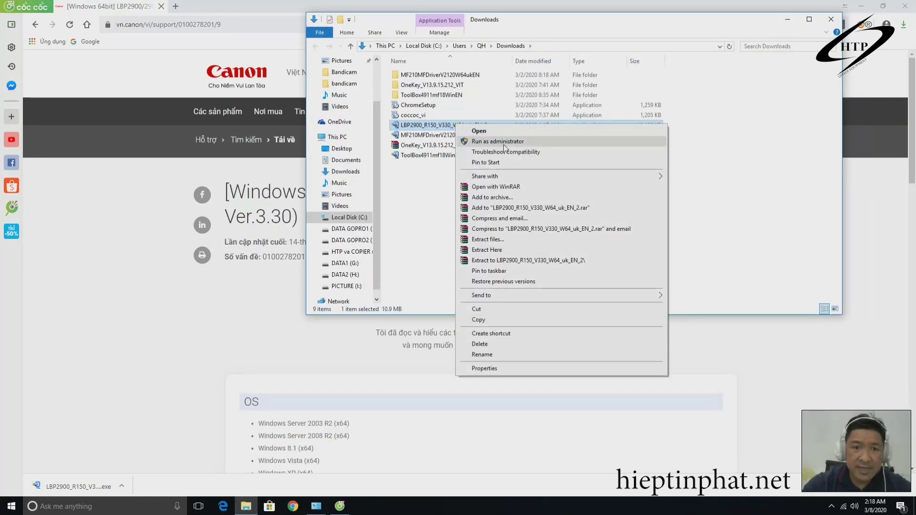
left_click(499, 239)
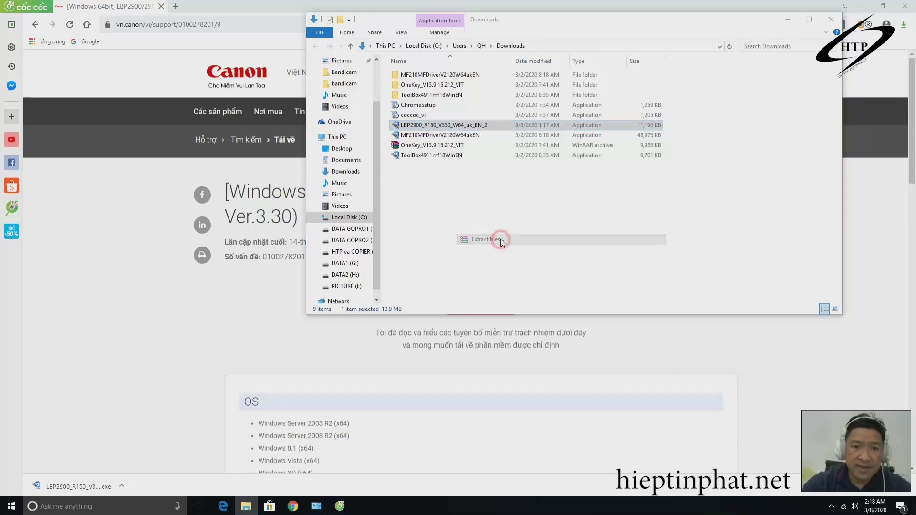
left_click(487, 352)
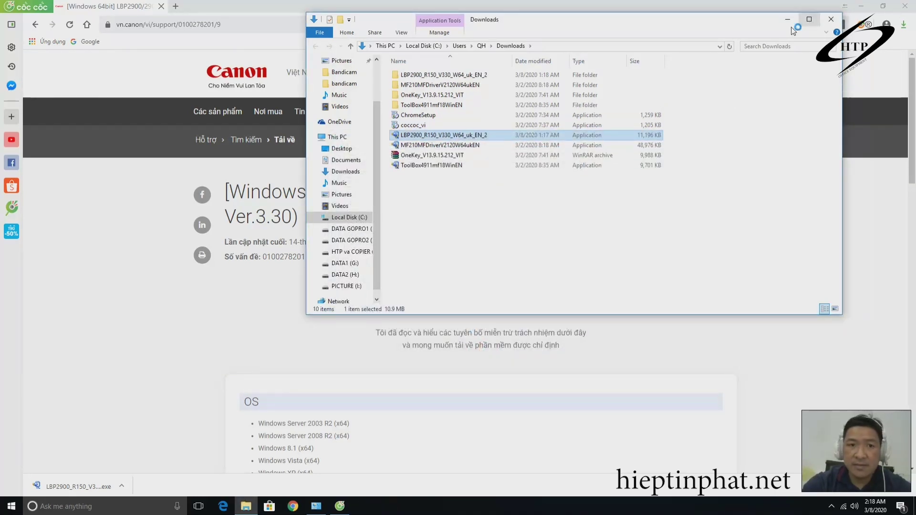
Run the Setup application from the extracted driver's x64 folder as administrator.
double_click(456, 75)
left_click(810, 19)
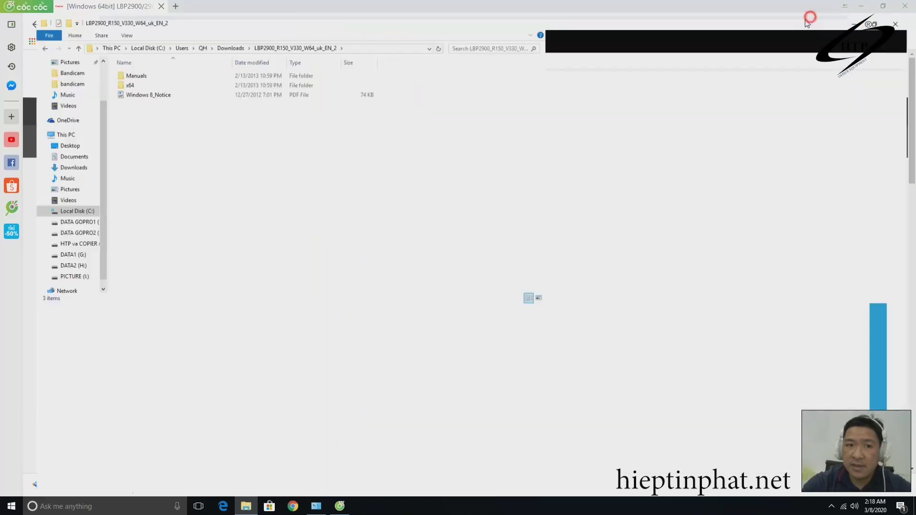
double_click(109, 68)
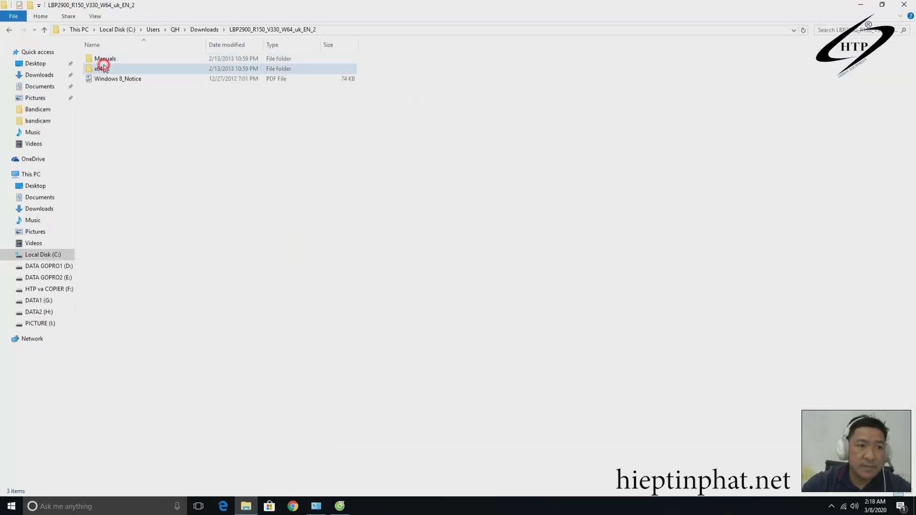
left_click(114, 99)
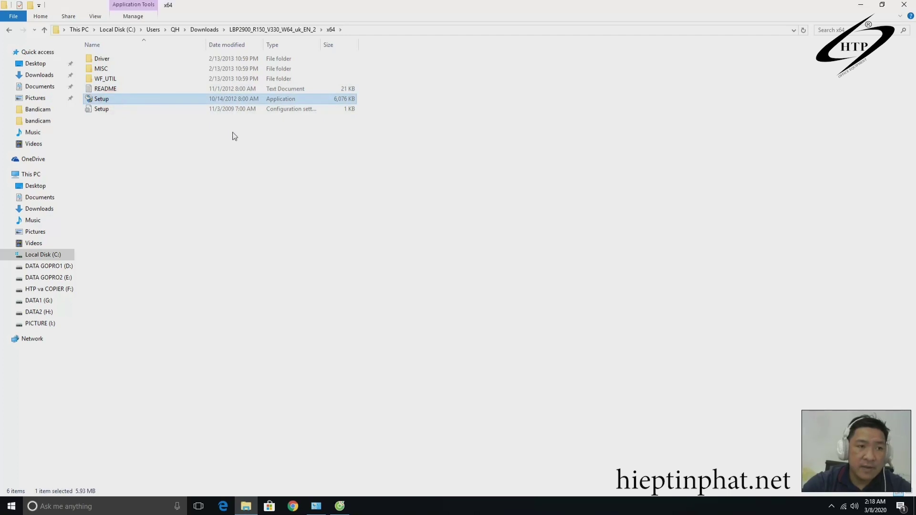
right_click(109, 102)
left_click(144, 117)
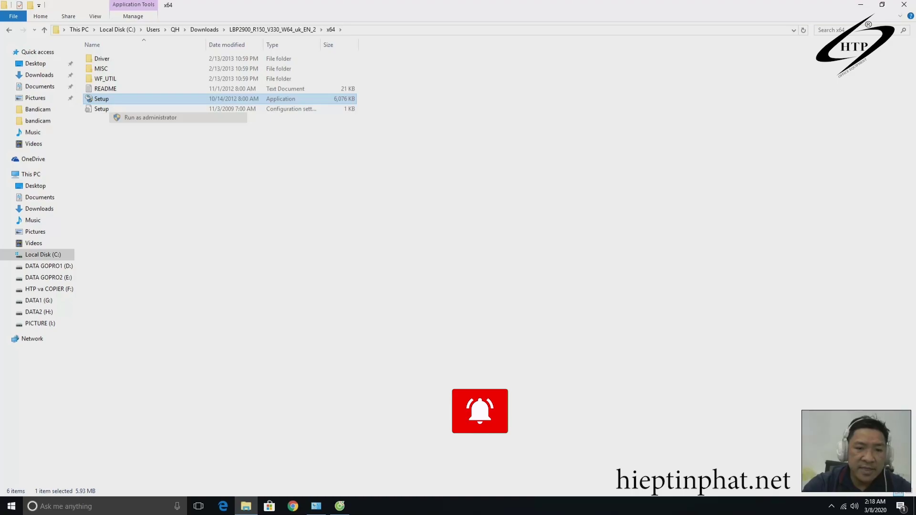
Install the CAPT printer driver with the Install with USB Connection option, allowing the Windows Firewall block to be removed.
left_click(522, 331)
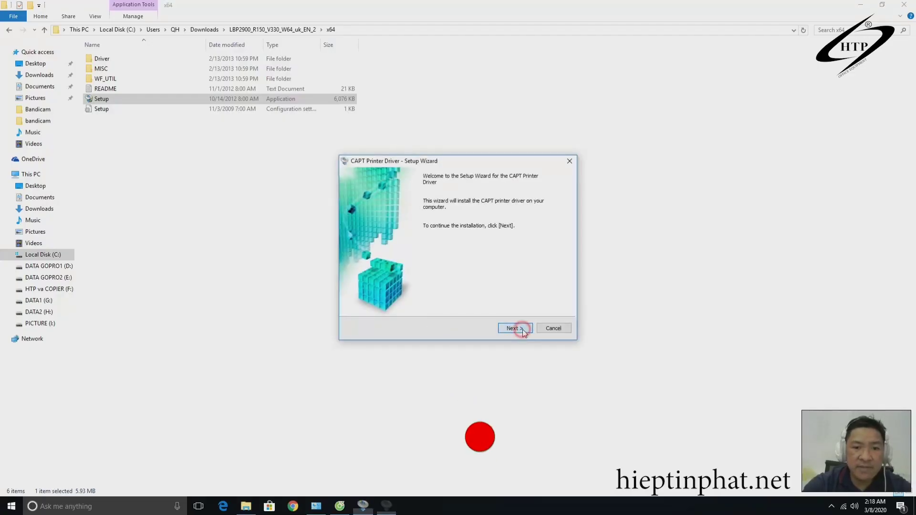
left_click(523, 329)
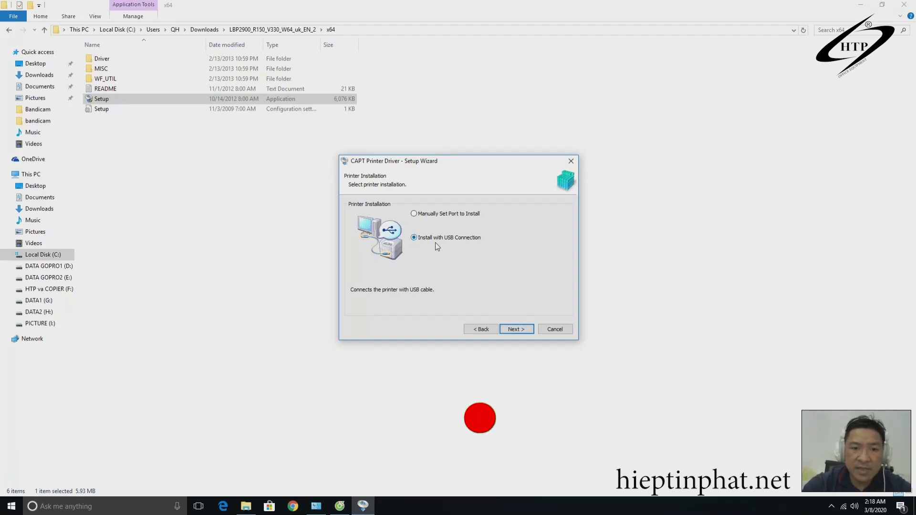
left_click(530, 333)
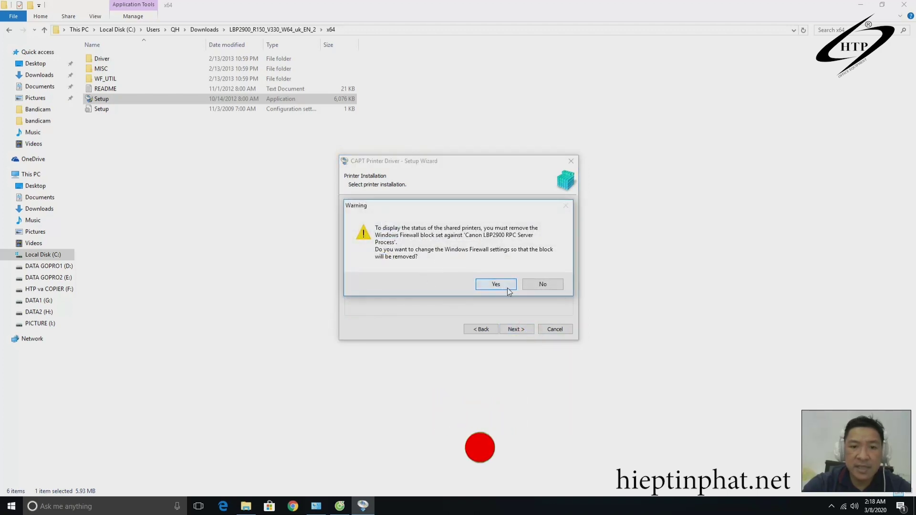
left_click(507, 287)
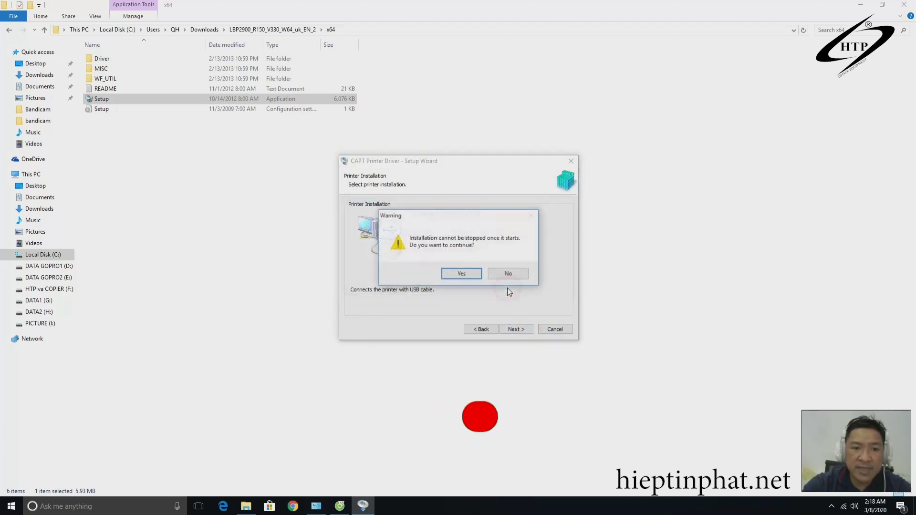
left_click(469, 274)
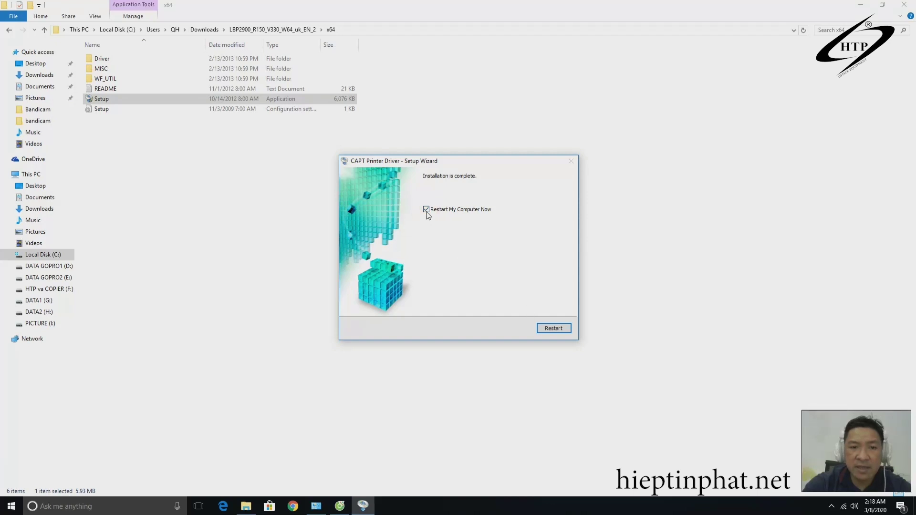
Exit the setup wizard with the Restart My Computer Now option turned off.
left_click(426, 210)
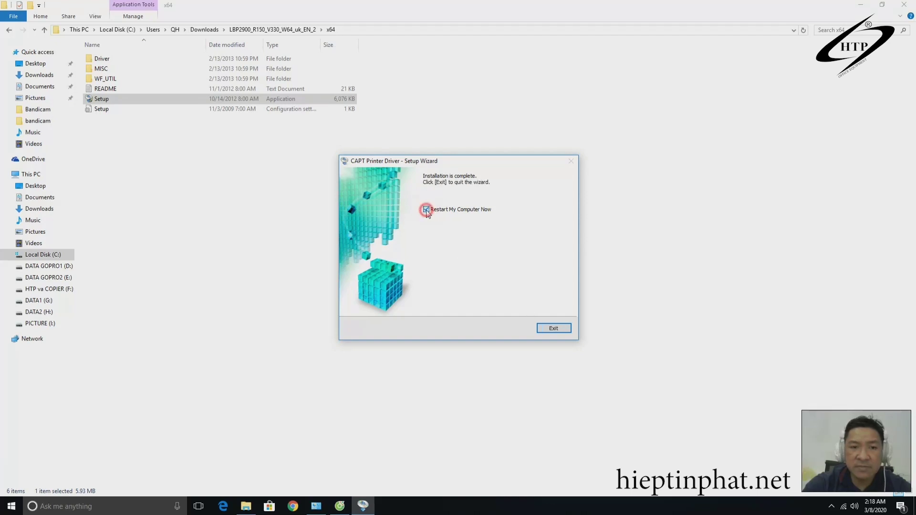
left_click(554, 327)
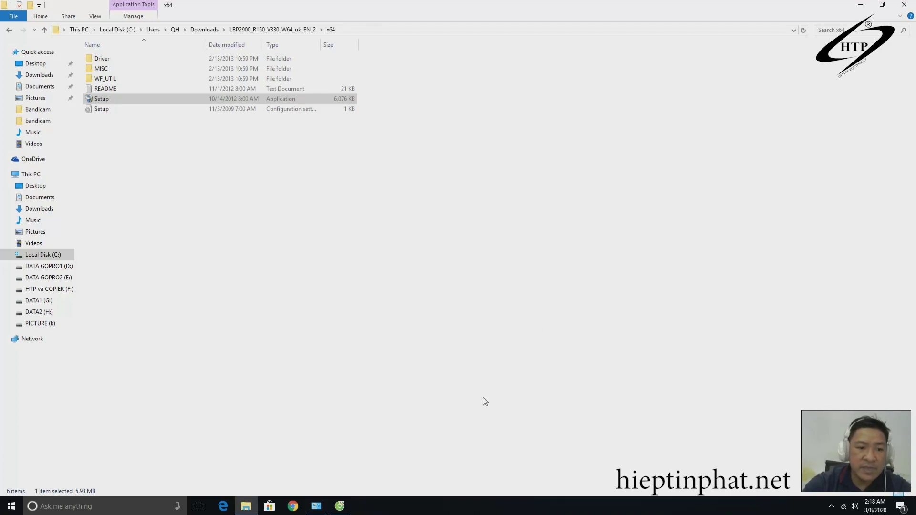
Return to Devices and Printers and open the printer properties of the Canon LBP2900.
left_click(316, 506)
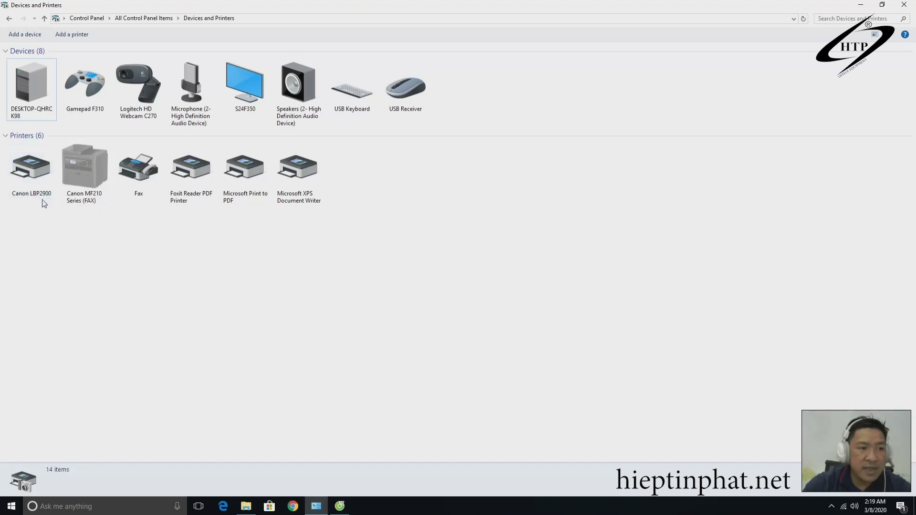
left_click(38, 194)
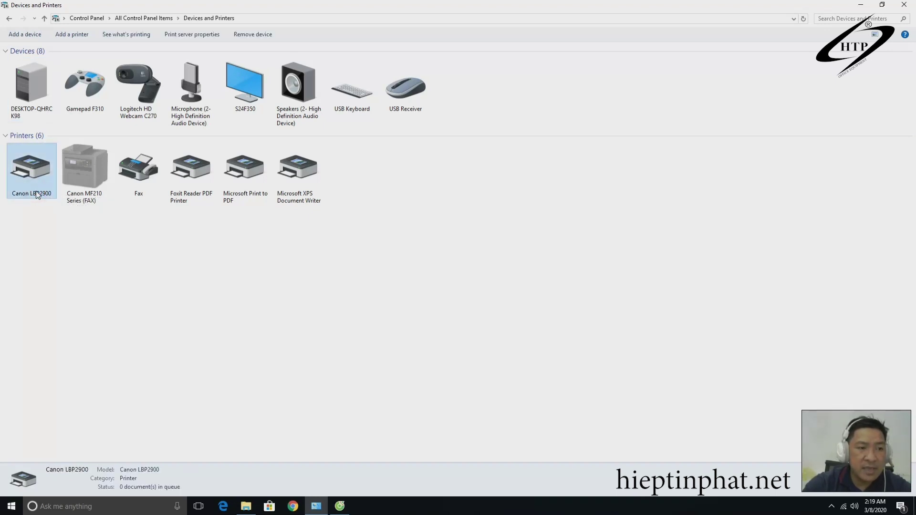
right_click(37, 192)
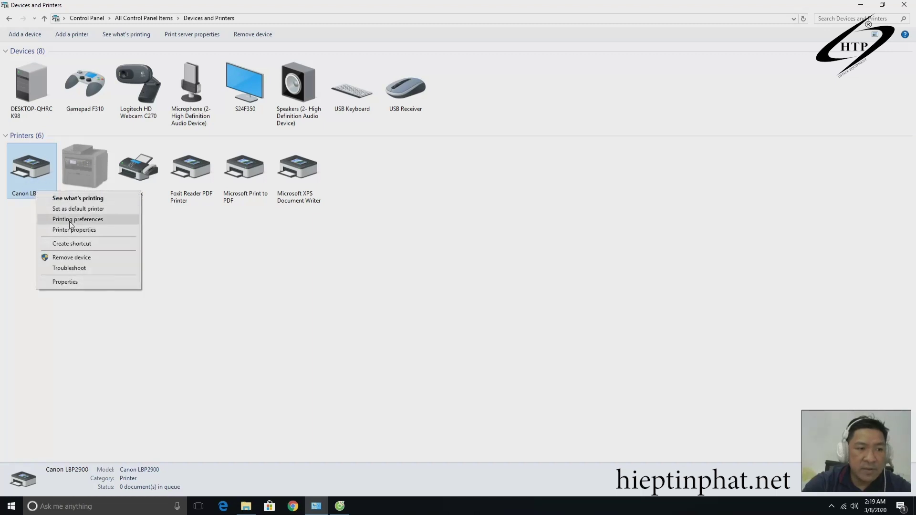
left_click(93, 231)
left_click_drag(314, 241, 448, 145)
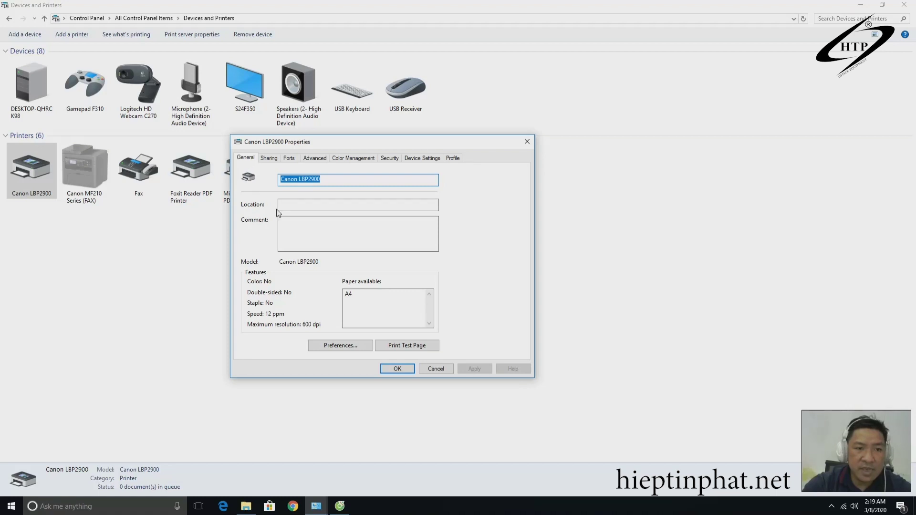
Open the Canon LBP2900 printing preferences, review the available page sizes and accept the settings with A4 kept as the page size.
left_click(335, 349)
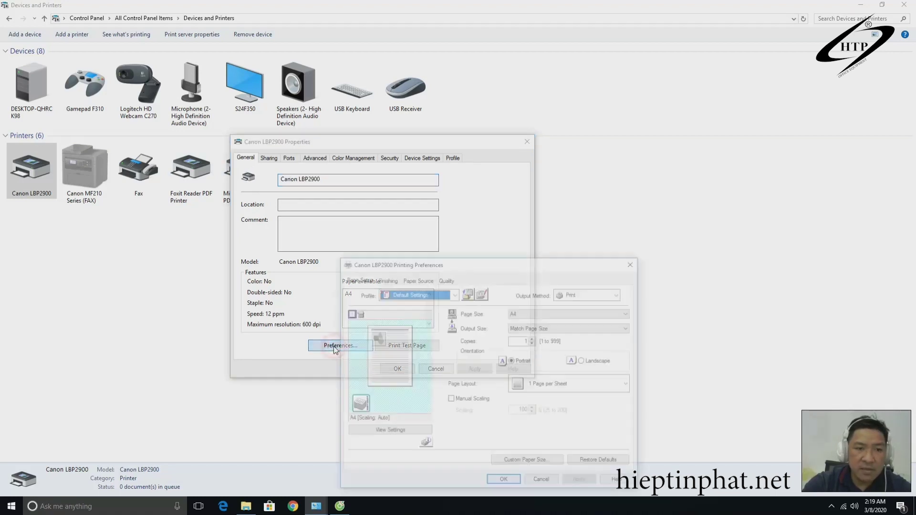
left_click_drag(486, 266, 522, 123)
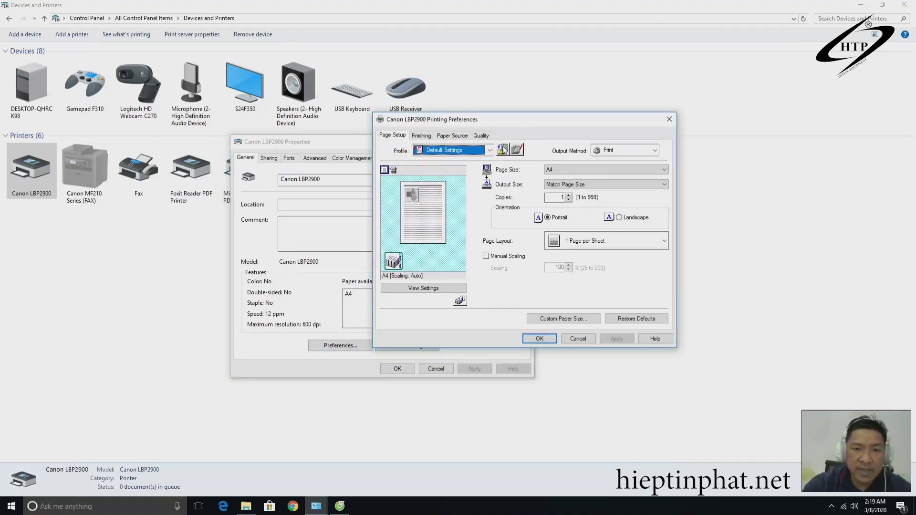
left_click(568, 170)
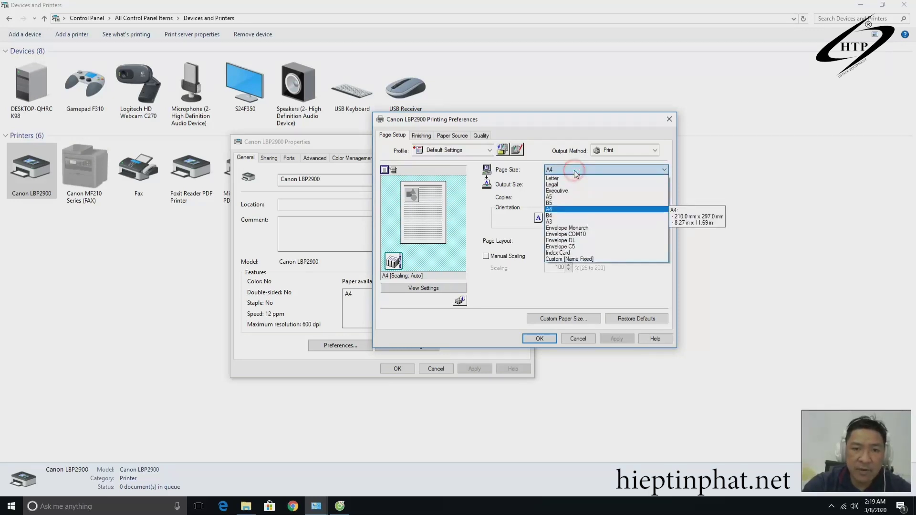
left_click(584, 170)
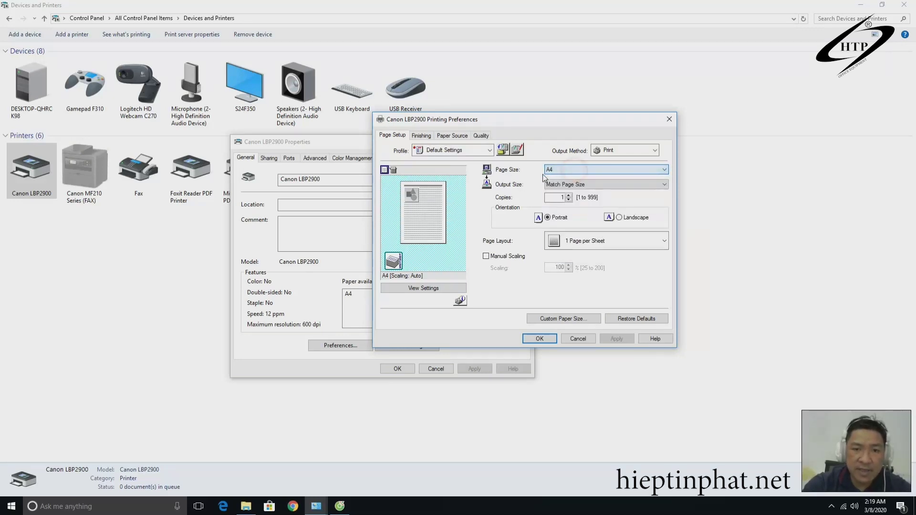
left_click(555, 339)
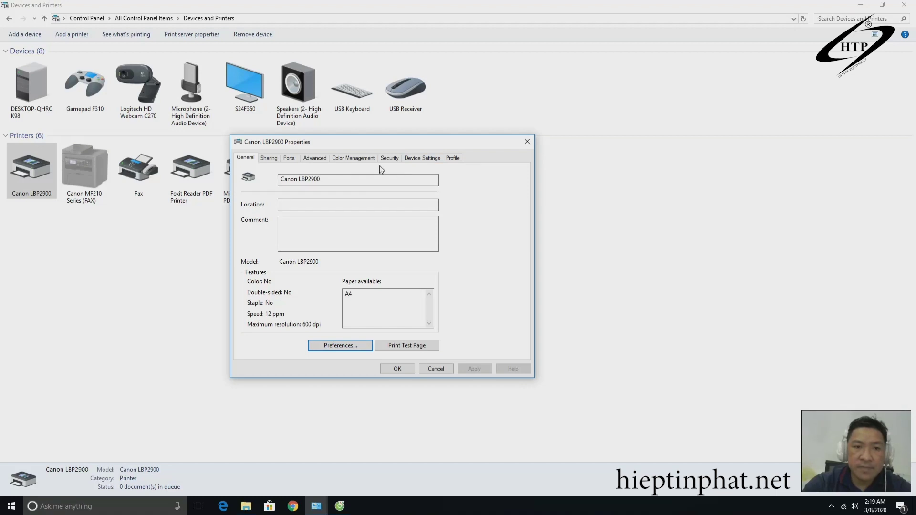
Review the printer's advanced settings and its printing defaults, accept them and close the printer properties.
left_click(315, 161)
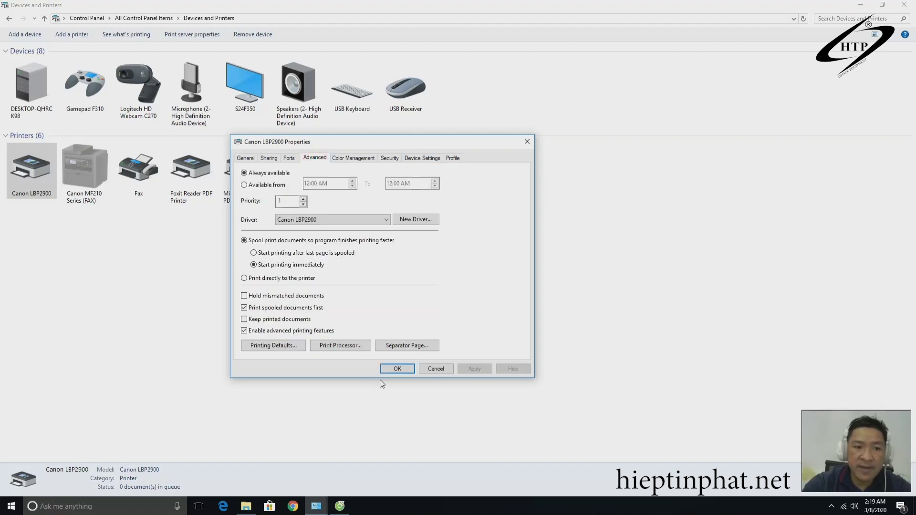
left_click(285, 346)
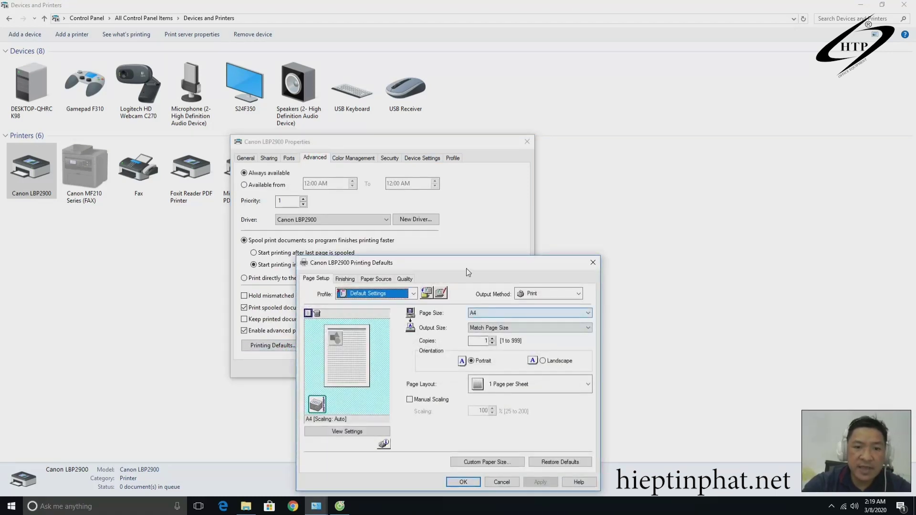
left_click_drag(470, 262, 482, 148)
left_click(480, 370)
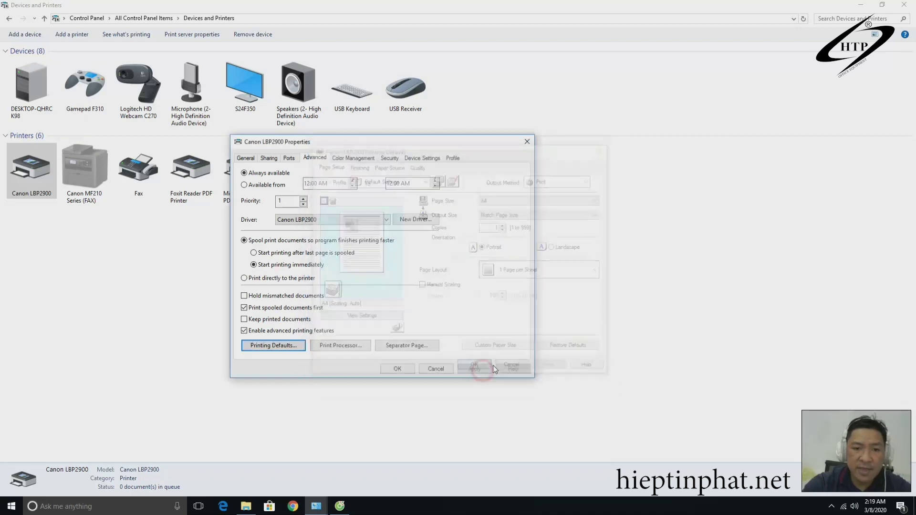
left_click(404, 368)
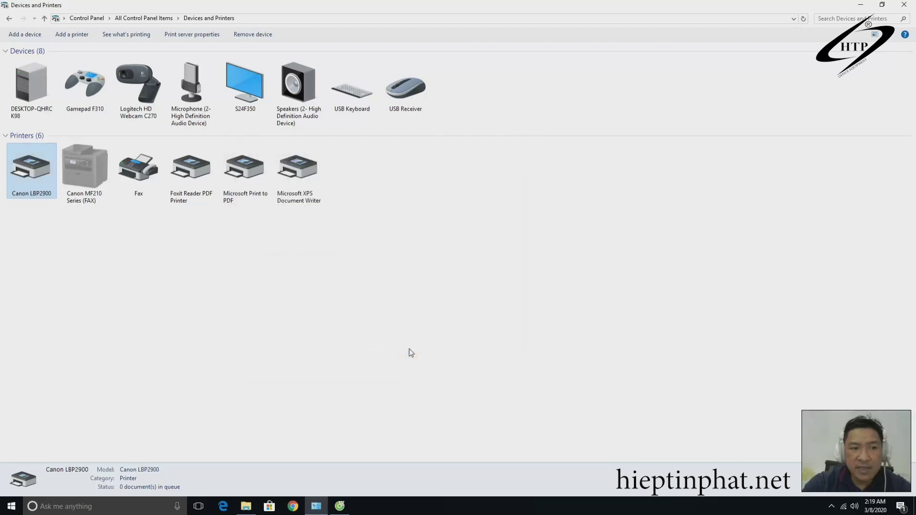
left_click(308, 356)
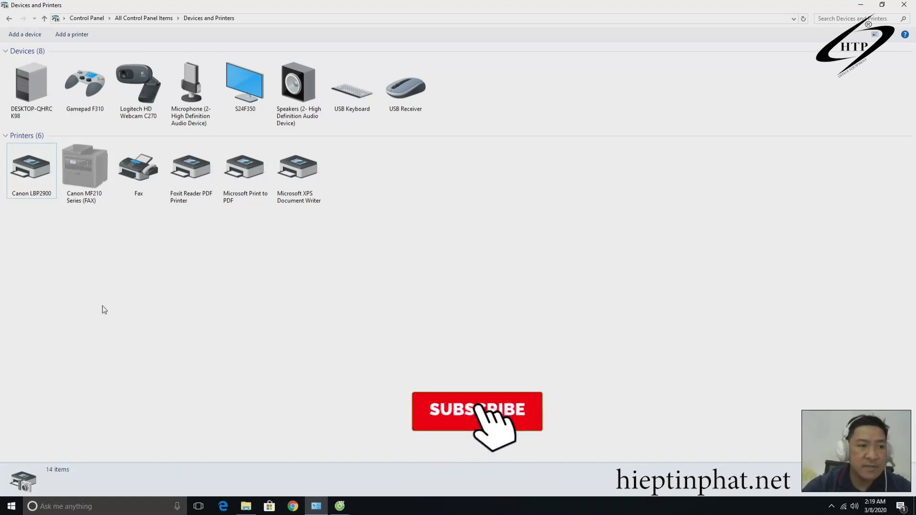
Print a test page from the Canon LBP2900's printer properties, dismiss the test page notice and close the properties.
right_click(44, 194)
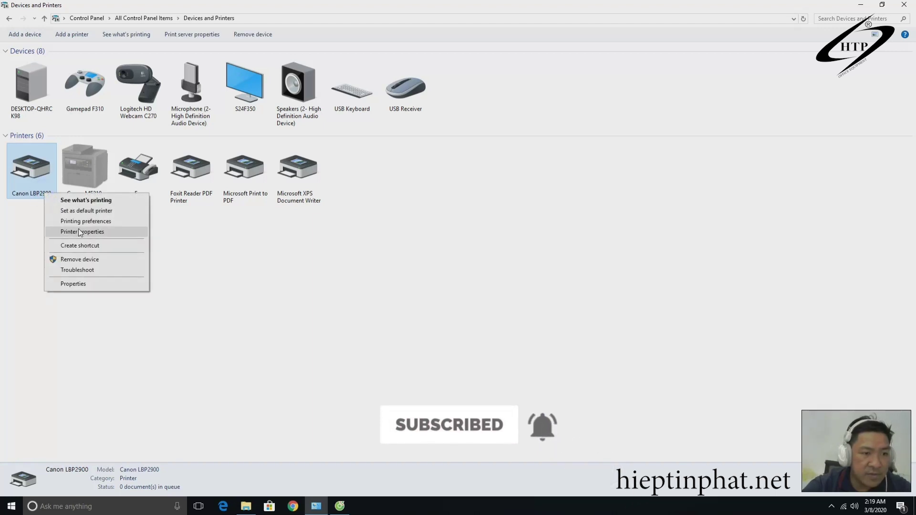
left_click(90, 232)
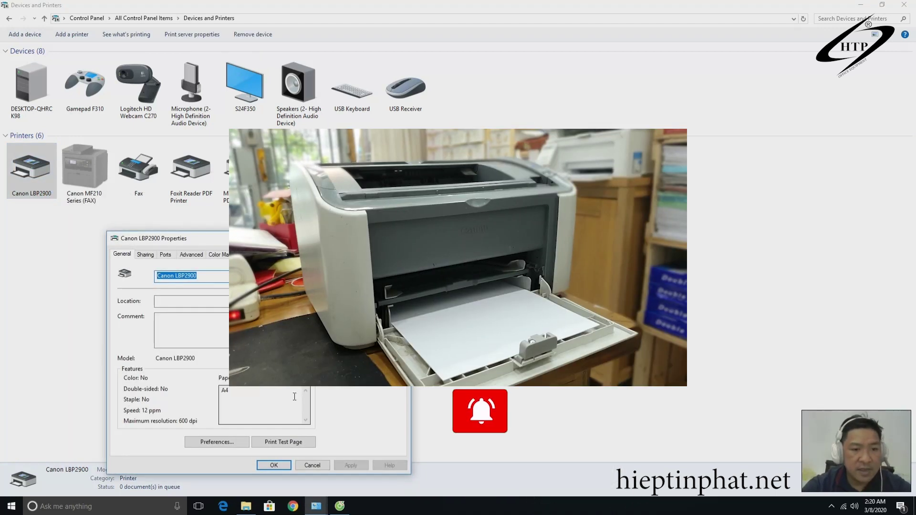
left_click(303, 443)
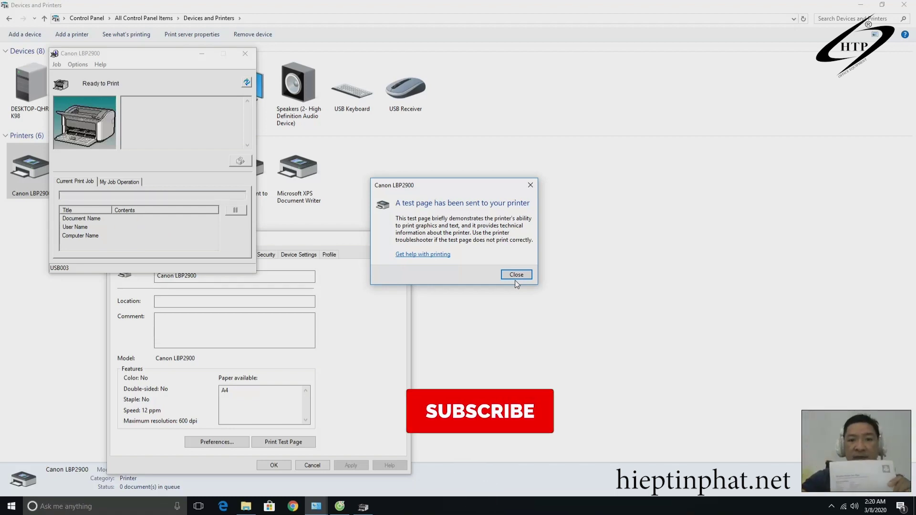
left_click(511, 275)
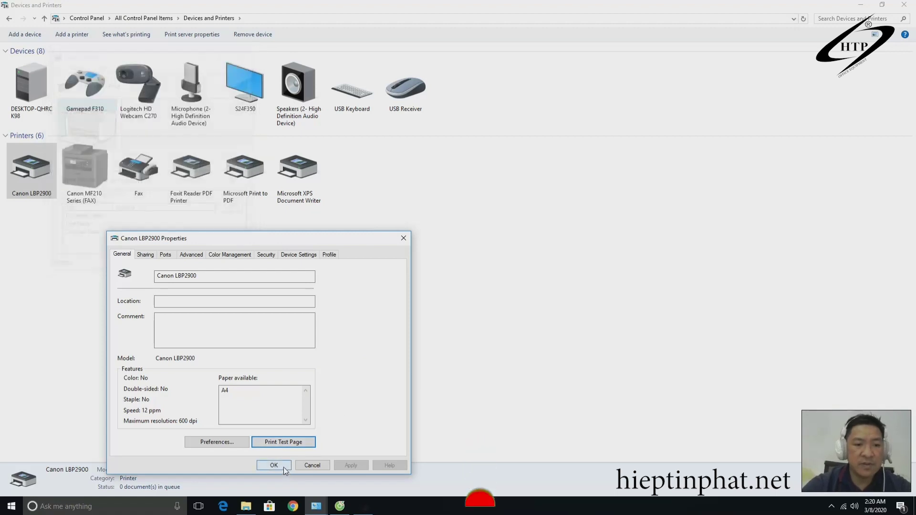
left_click(283, 467)
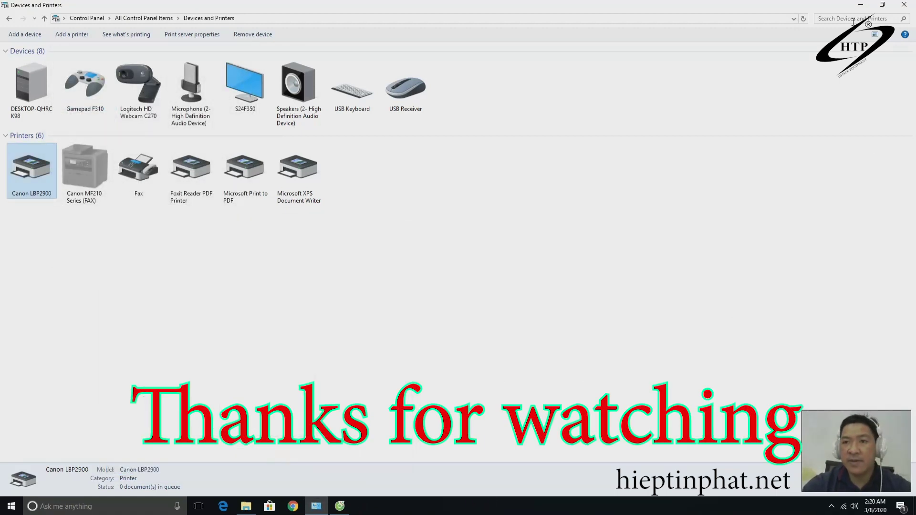